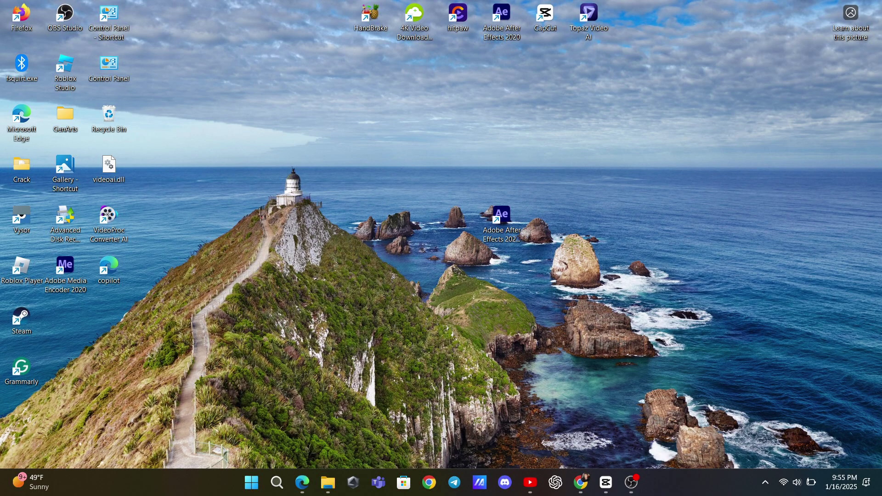
Open Services from search and set App Readiness's startup type to Automatic
left_click(269, 486)
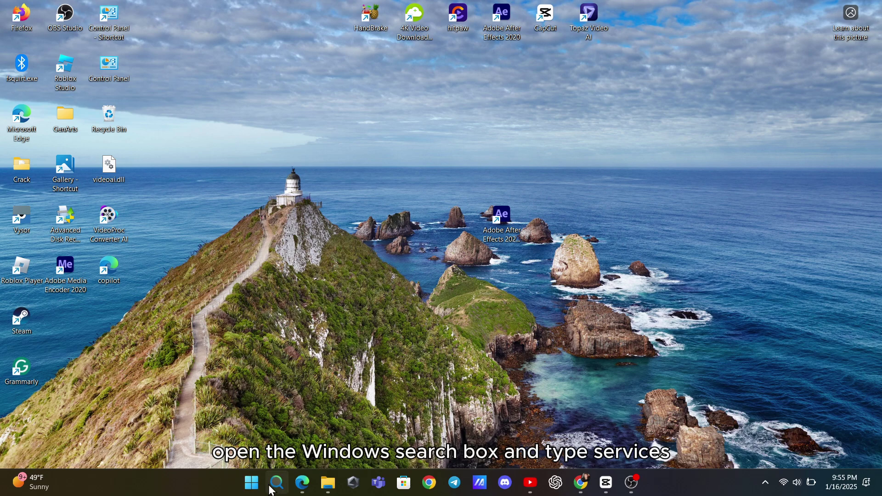
type("s")
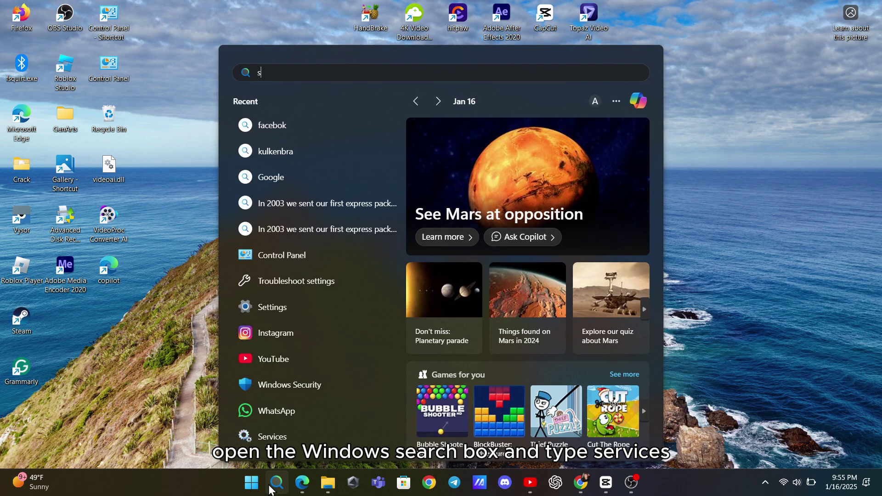
type("ervices")
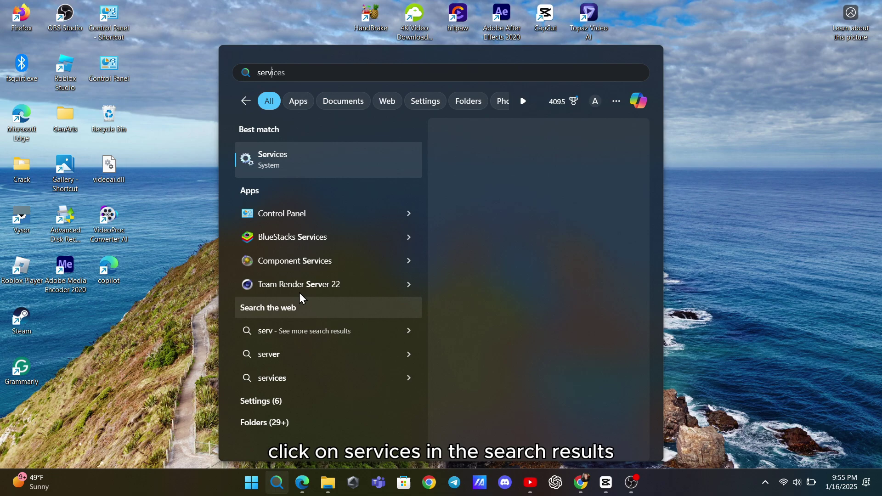
left_click(335, 166)
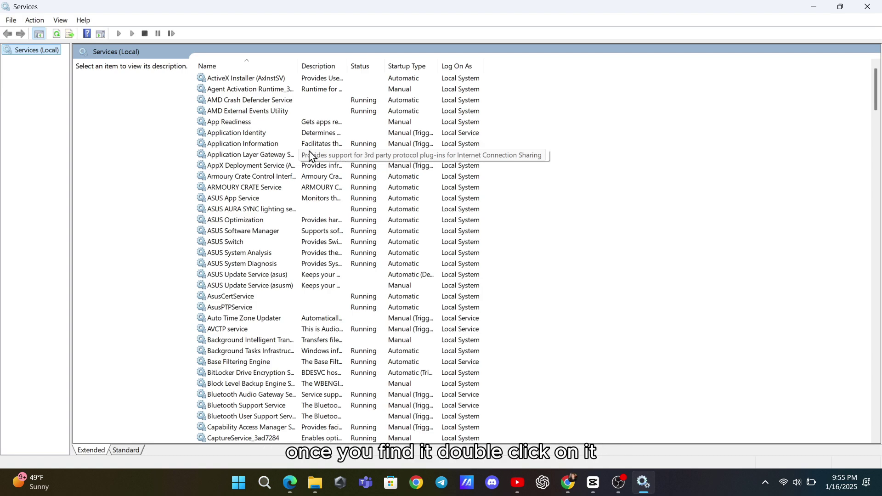
left_click(240, 122)
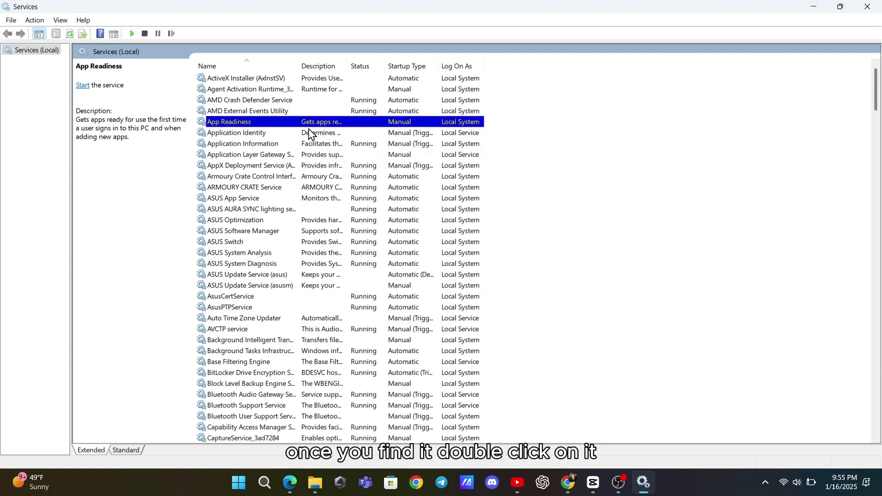
double_click(278, 122)
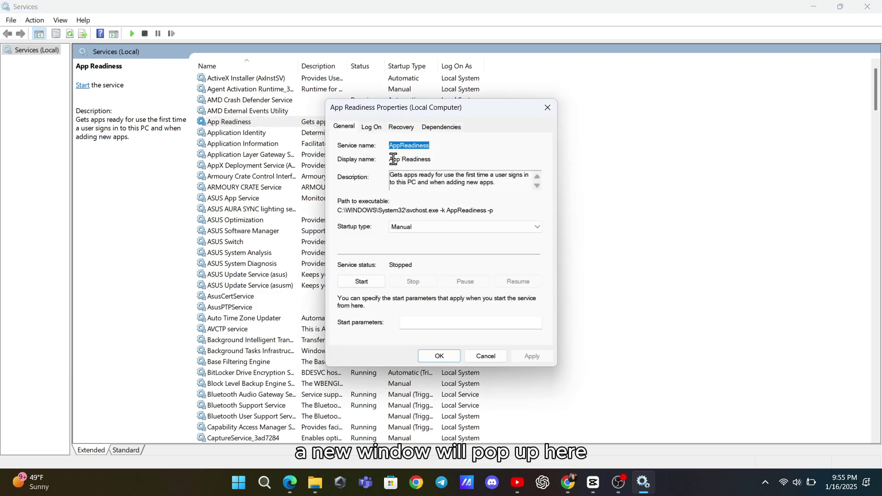
left_click(404, 227)
left_click(404, 244)
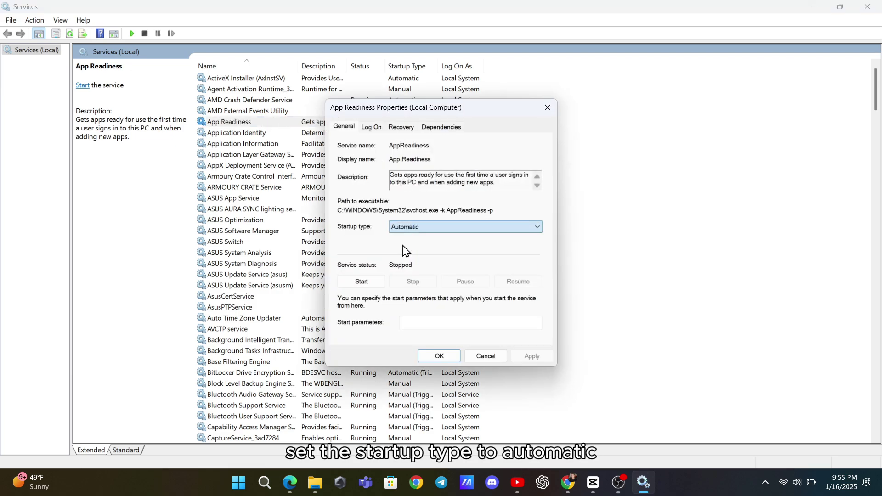
left_click(533, 357)
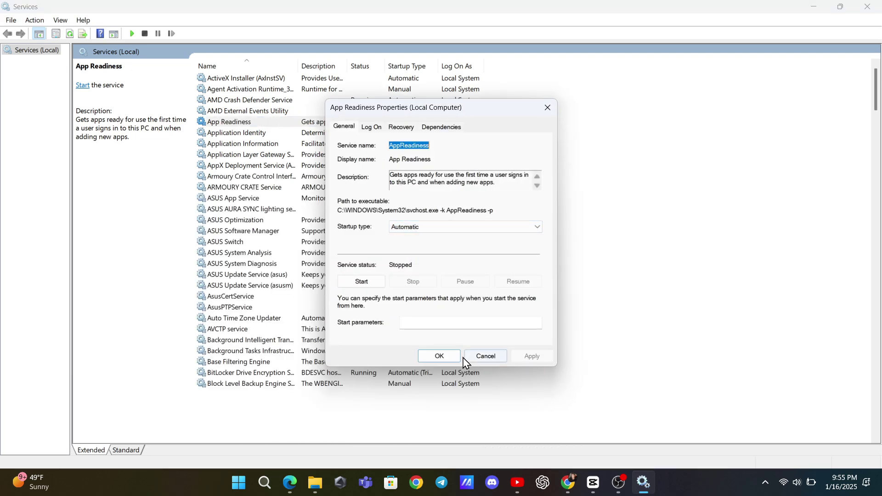
left_click(438, 356)
Start the App Readiness service so it shows as running
left_click(279, 123)
right_click(280, 124)
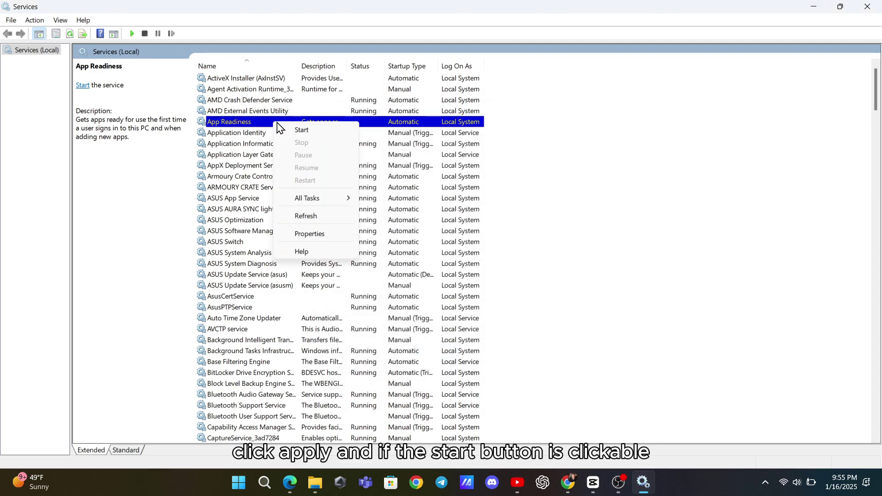
left_click(296, 132)
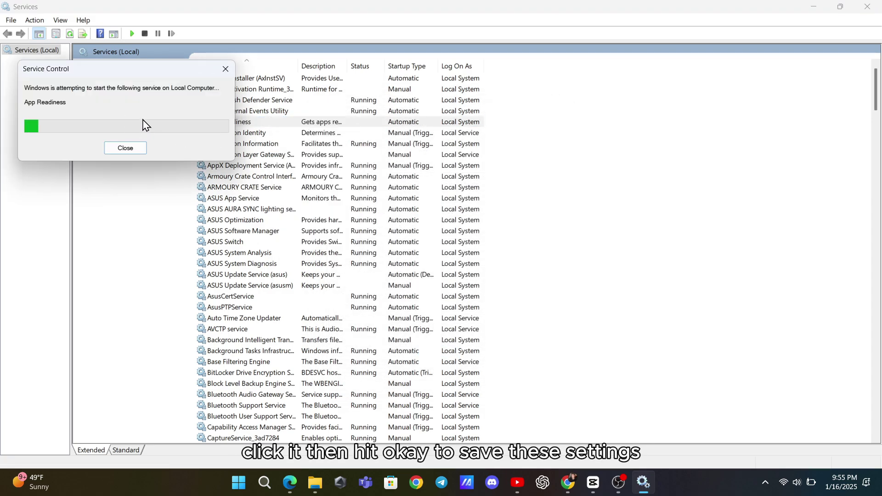
left_click(260, 124)
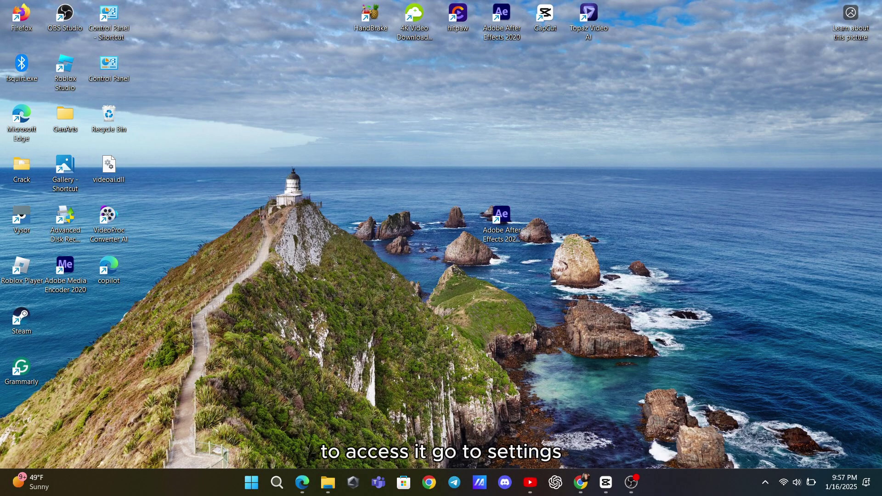
Open Settings and go to System > Troubleshoot > Other troubleshooters
key("super+i")
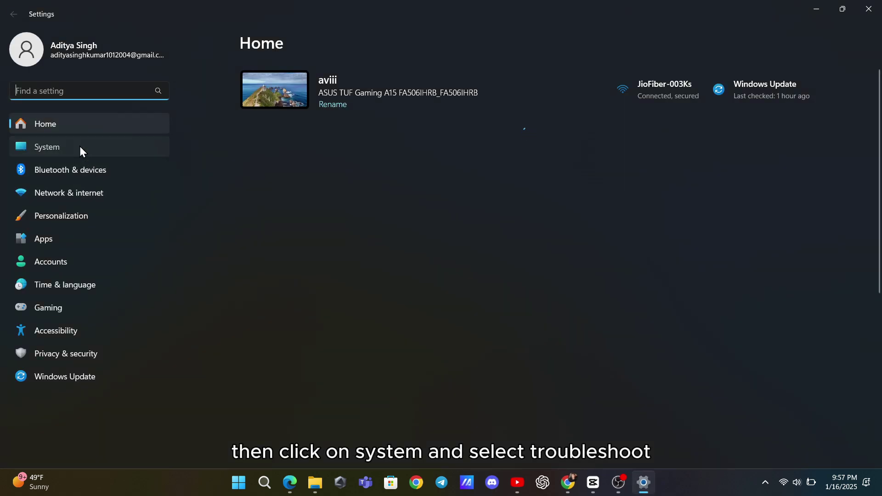
left_click(80, 147)
scroll(308, 258, "down", 5)
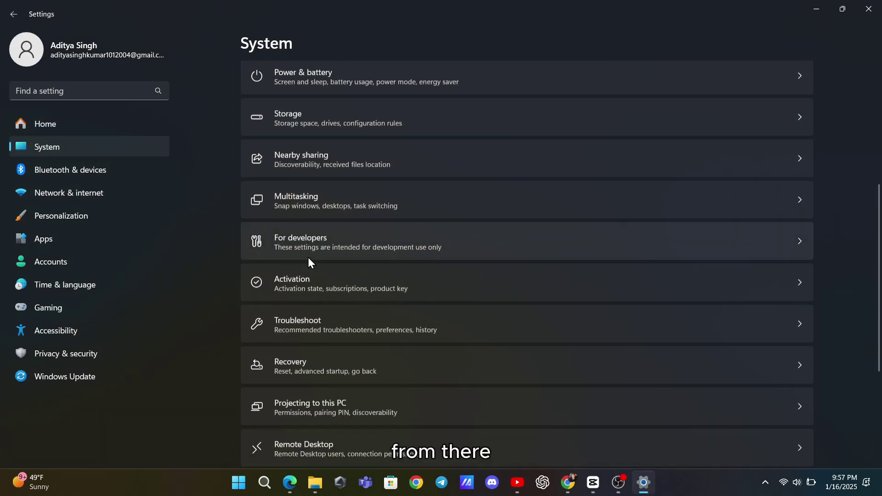
left_click(302, 318)
left_click(321, 183)
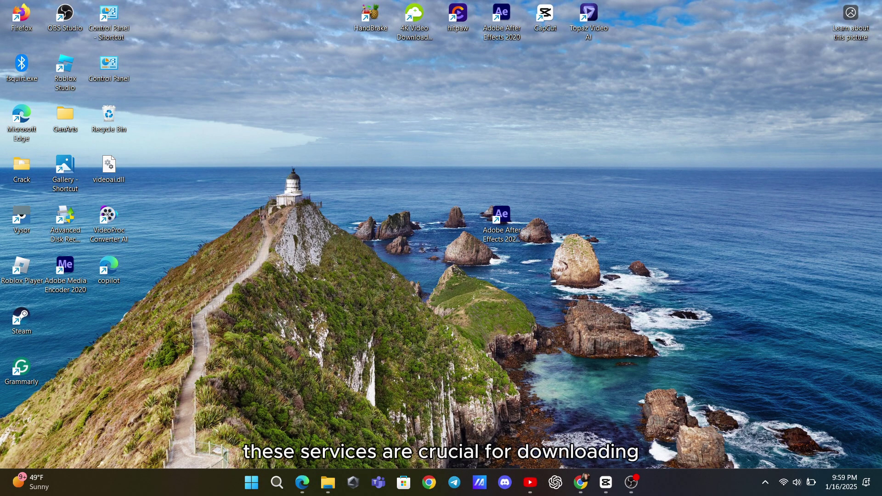
Find Windows Update in Services, set it to Automatic startup and start it
left_click(273, 486)
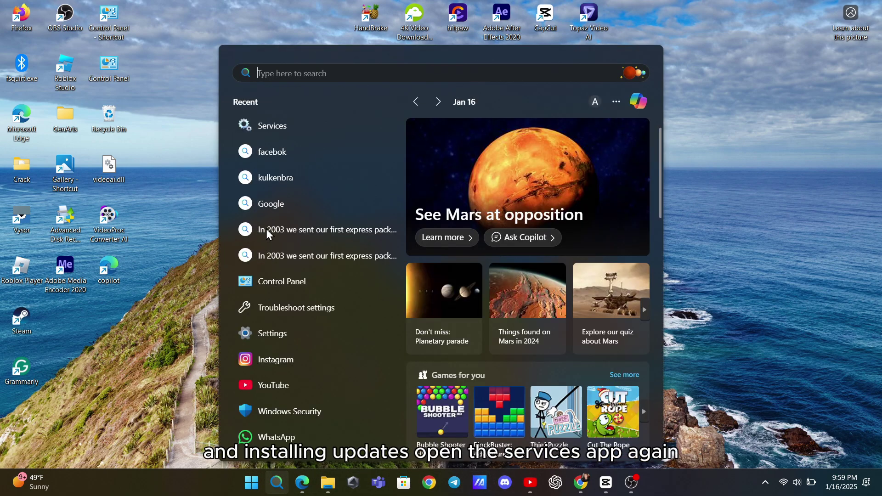
key("Escape")
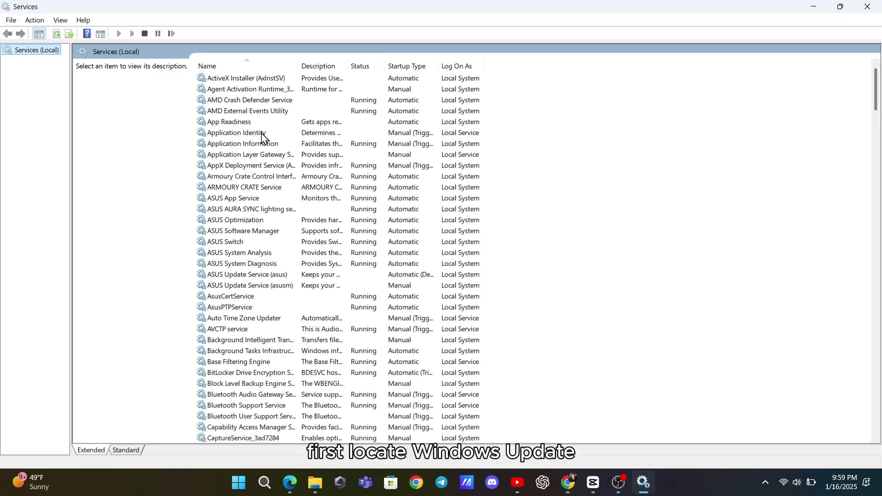
left_click(262, 134)
key("w")
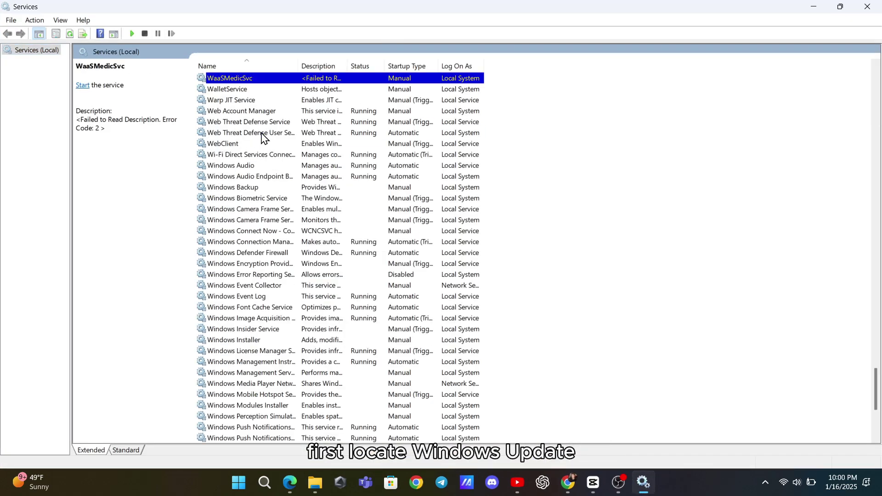
scroll(257, 160, "down", 4)
double_click(251, 373)
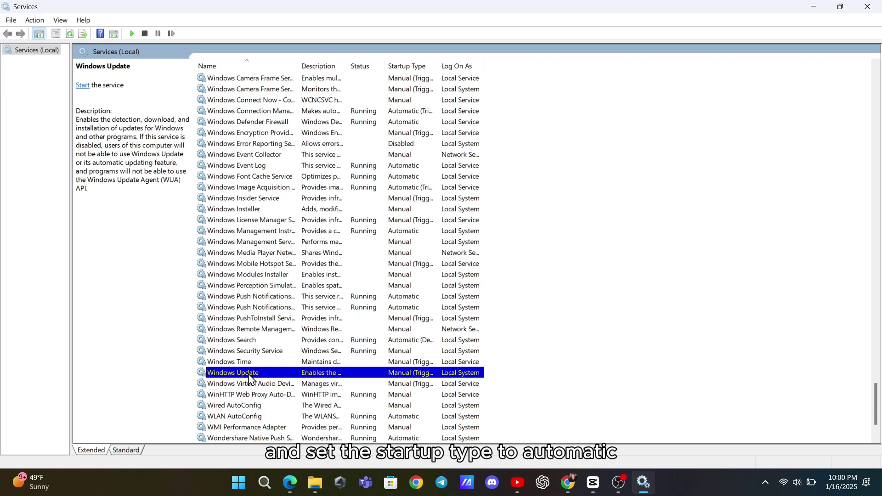
left_click(398, 228)
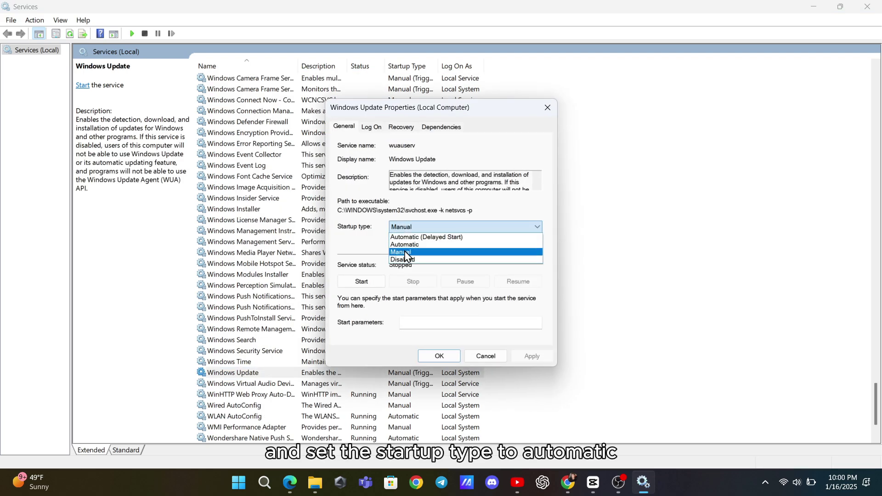
left_click(404, 244)
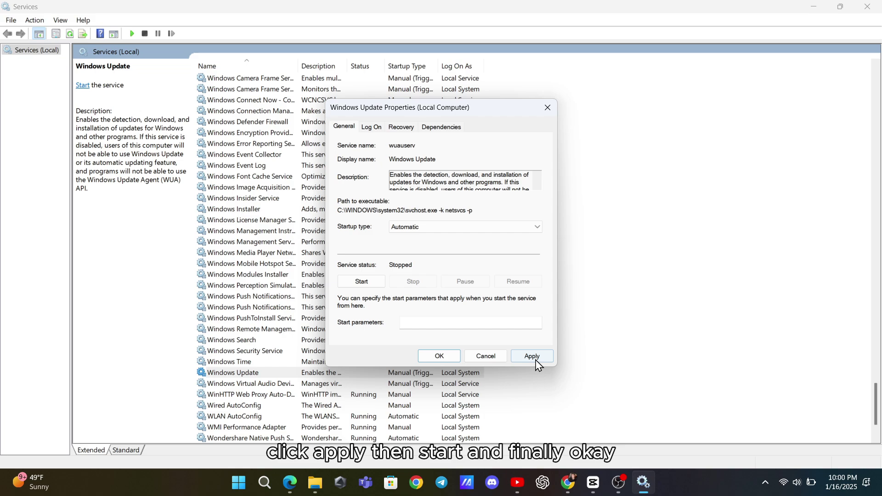
left_click(533, 357)
left_click(361, 281)
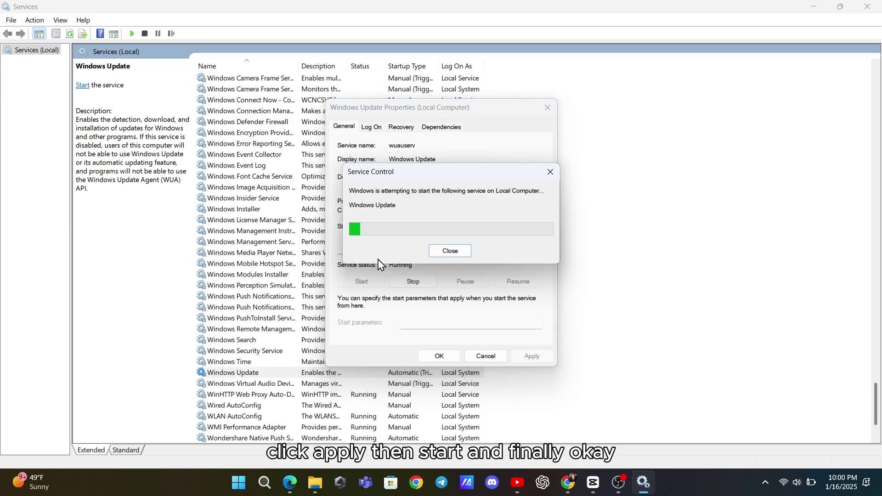
left_click(441, 357)
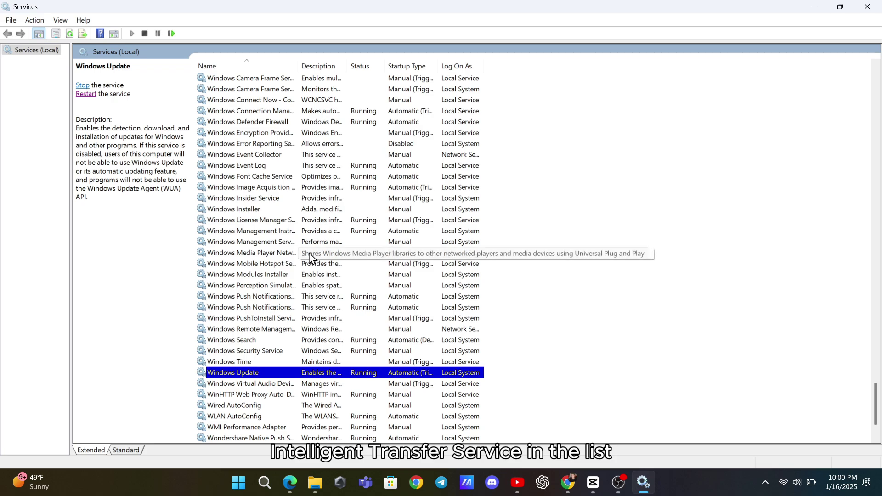
Set Background Intelligent Transfer Service to Automatic, start it, then close Services
key("b")
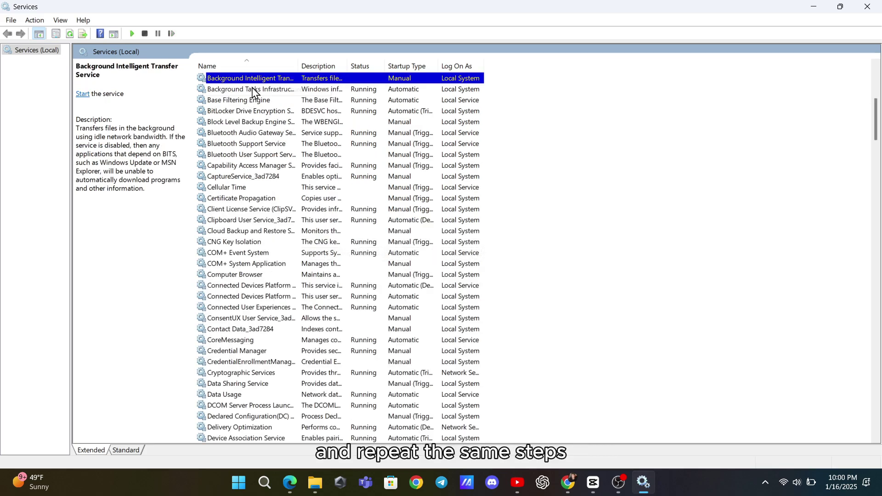
double_click(252, 80)
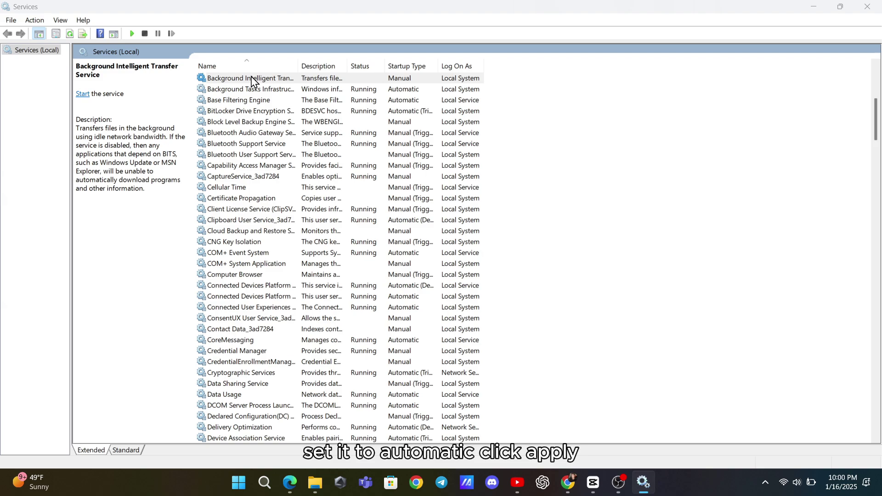
left_click(252, 80)
double_click(252, 80)
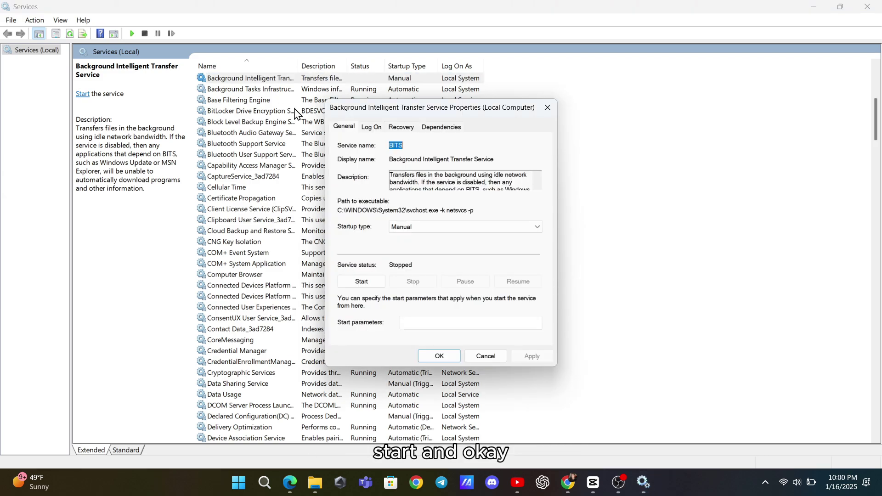
left_click(398, 226)
left_click(405, 242)
left_click(531, 357)
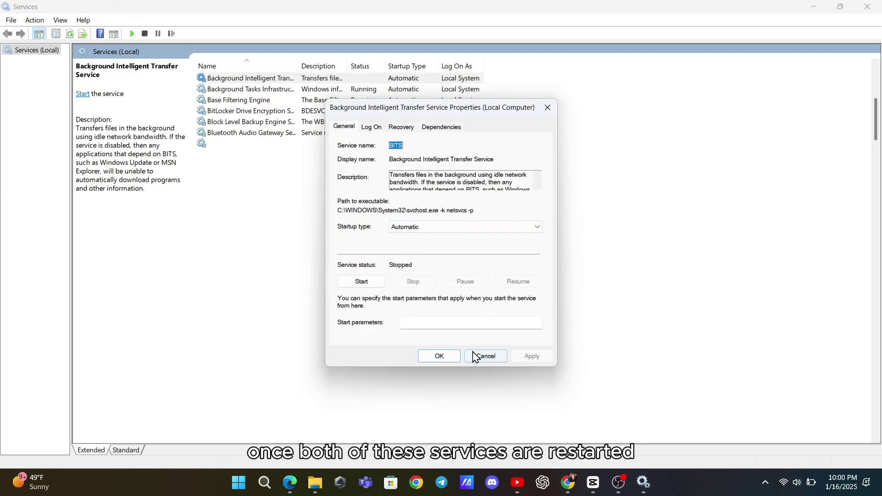
left_click(361, 281)
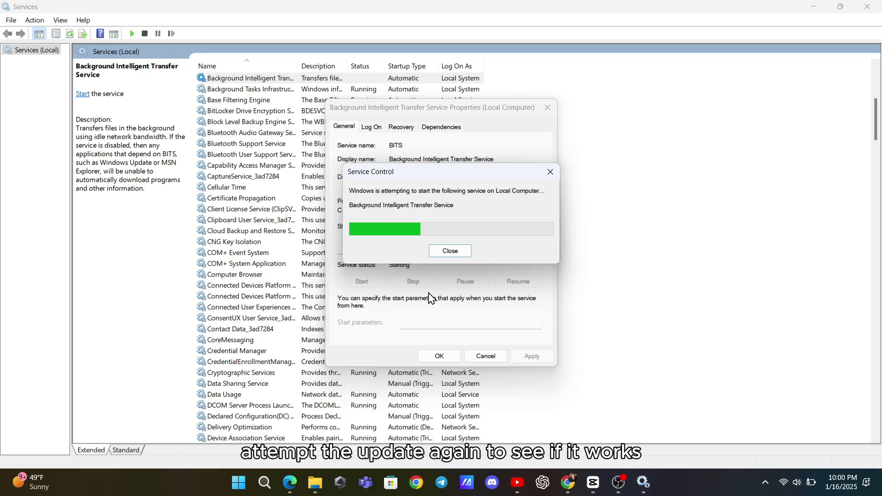
left_click(439, 356)
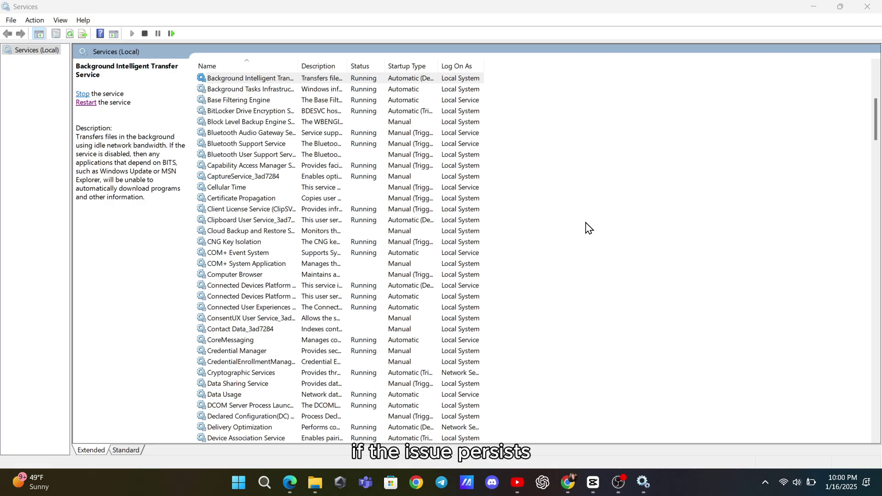
left_click(867, 7)
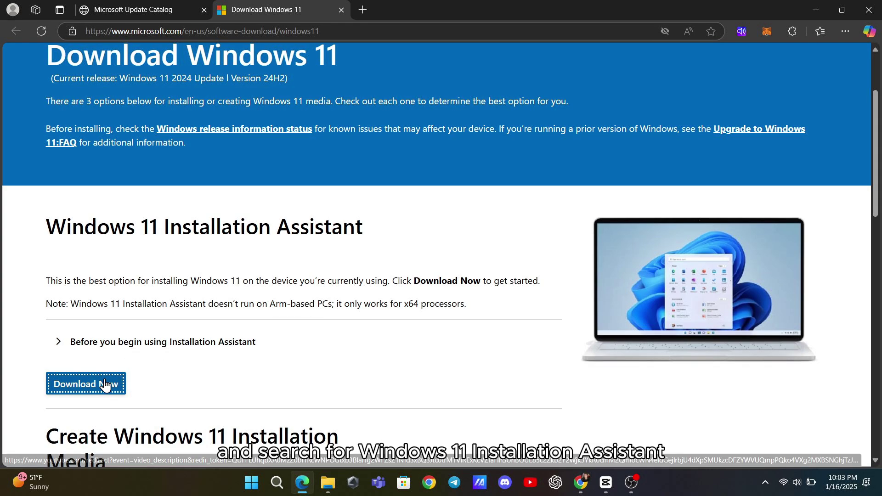
Download the Windows 11 Installation Assistant with Download Now
left_click(92, 384)
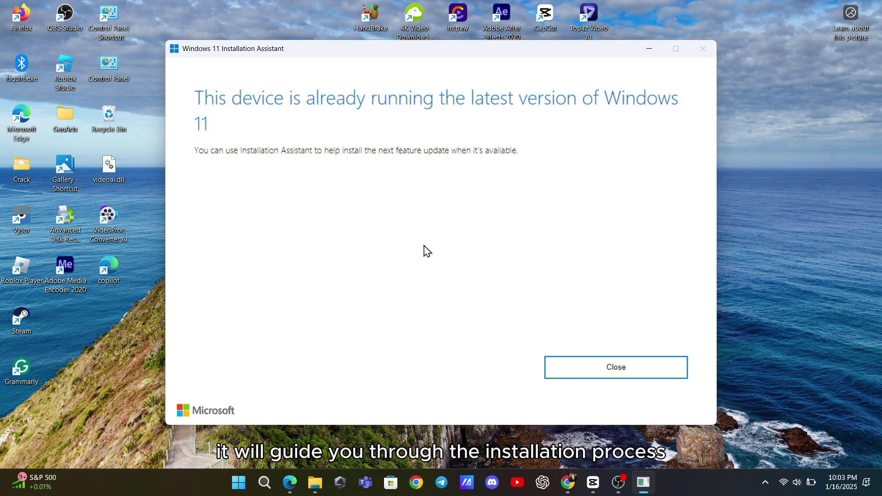
Close the Installation Assistant's notice that Windows 11 is already up to date
left_click(602, 369)
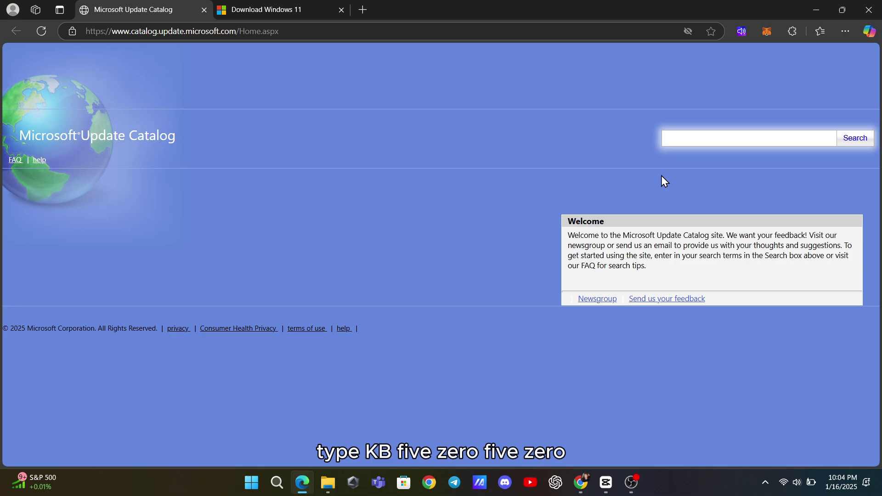
Search the Microsoft Update Catalog for KB5050009
type("KB5050009")
key("Return")
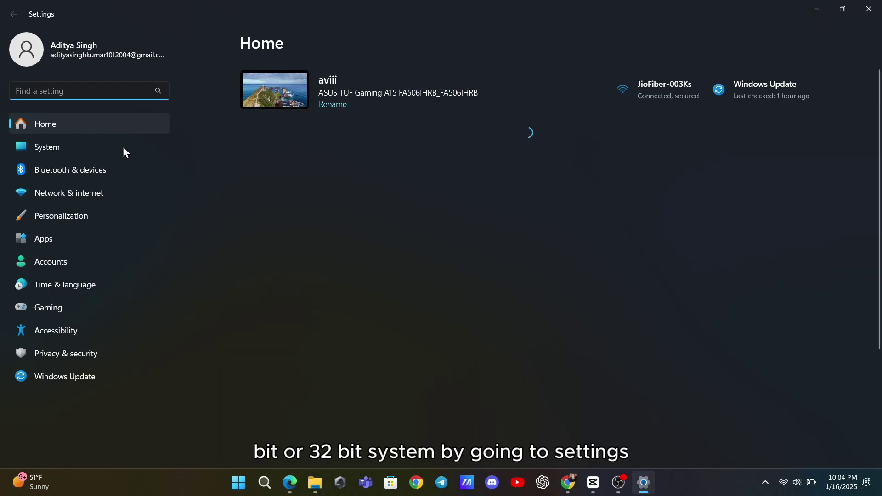
Open System > About to view the 64-bit, x64-based system type
left_click(117, 147)
scroll(311, 230, "down", 4)
scroll(310, 231, "down", 5)
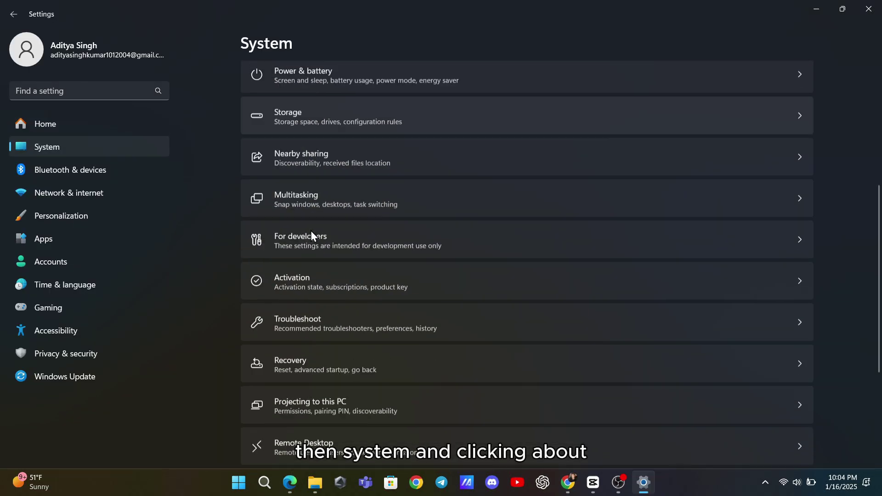
left_click(303, 425)
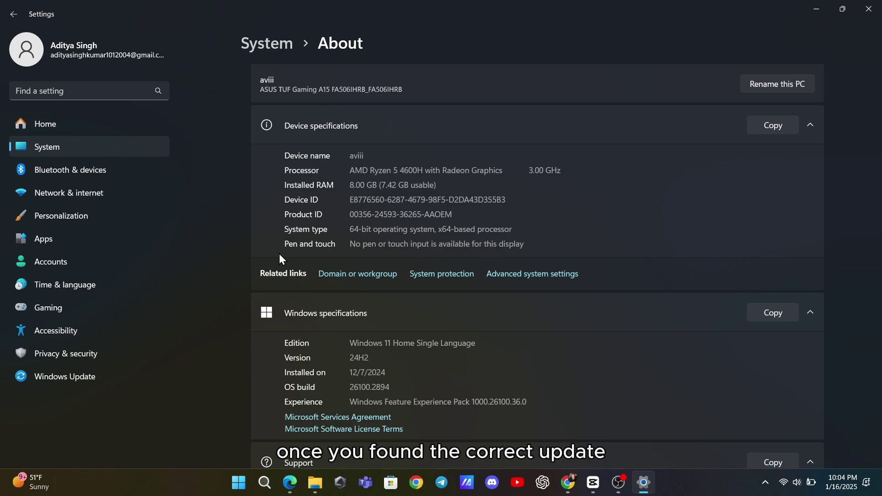